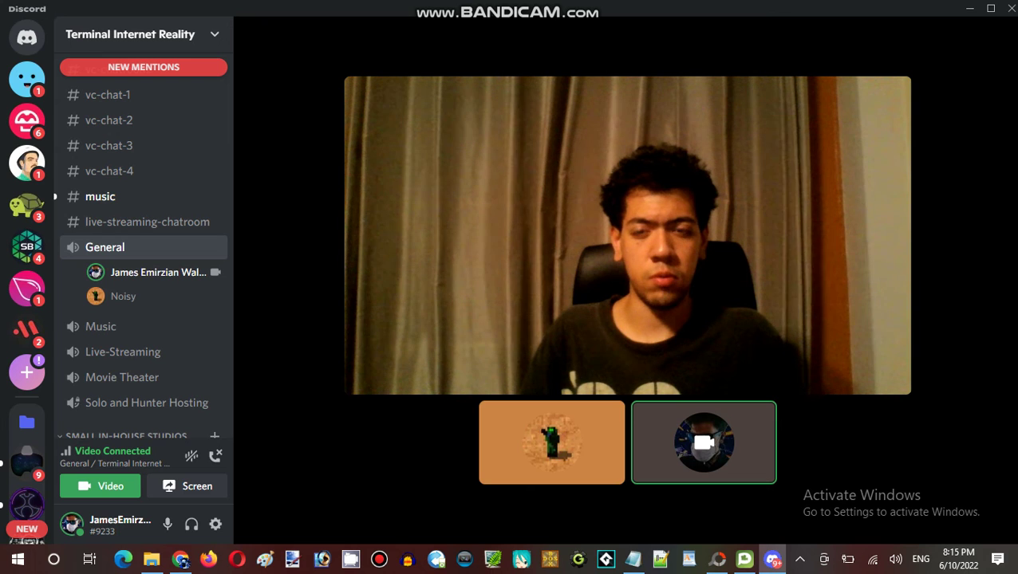
{"action": "scroll", "coordinate": [142, 356], "scroll_direction": "up", "scroll_amount": 5}
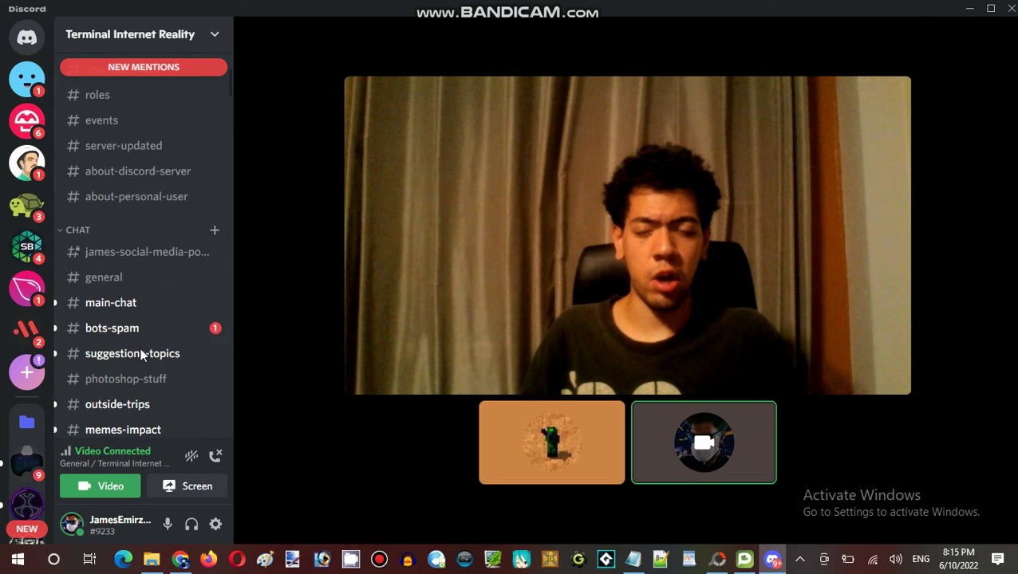
{"action": "scroll", "coordinate": [183, 367], "scroll_direction": "up", "scroll_amount": 5}
{"action": "scroll", "coordinate": [199, 375], "scroll_direction": "down", "scroll_amount": 2}
{"action": "scroll", "coordinate": [208, 374], "scroll_direction": "down", "scroll_amount": 3}
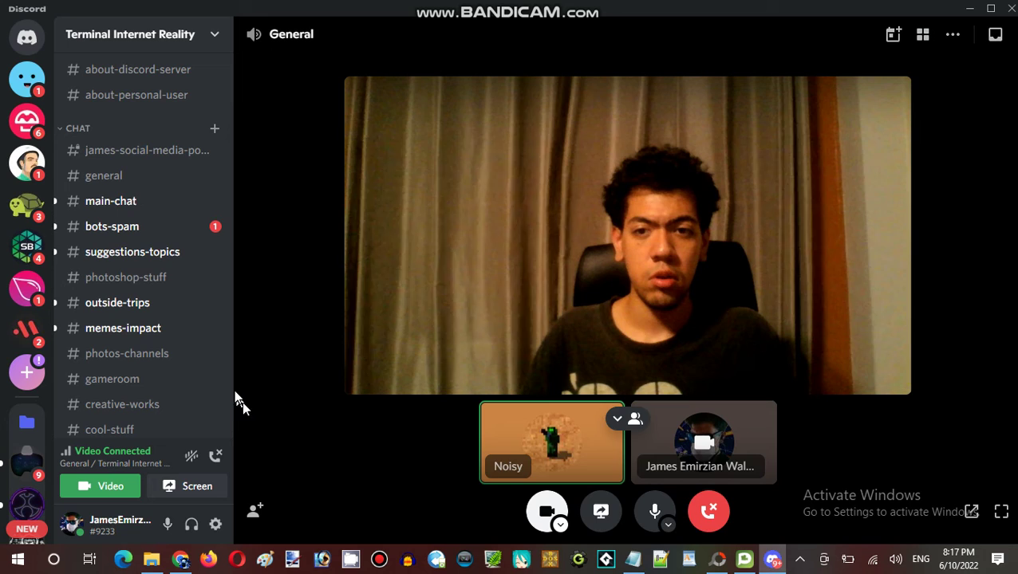
{"action": "scroll", "coordinate": [203, 381], "scroll_direction": "down", "scroll_amount": 5}
{"action": "scroll", "coordinate": [180, 369], "scroll_direction": "down", "scroll_amount": 8}
{"action": "scroll", "coordinate": [180, 369], "scroll_direction": "down", "scroll_amount": 8}
{"action": "scroll", "coordinate": [179, 369], "scroll_direction": "up", "scroll_amount": 3}
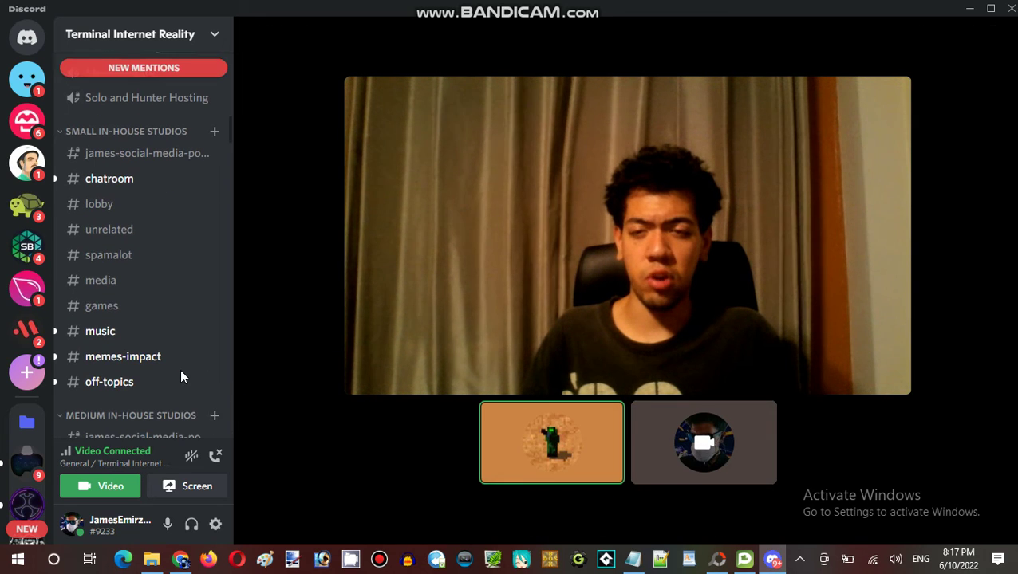
{"action": "scroll", "coordinate": [179, 369], "scroll_direction": "up", "scroll_amount": 3}
{"action": "scroll", "coordinate": [179, 369], "scroll_direction": "up", "scroll_amount": 3}
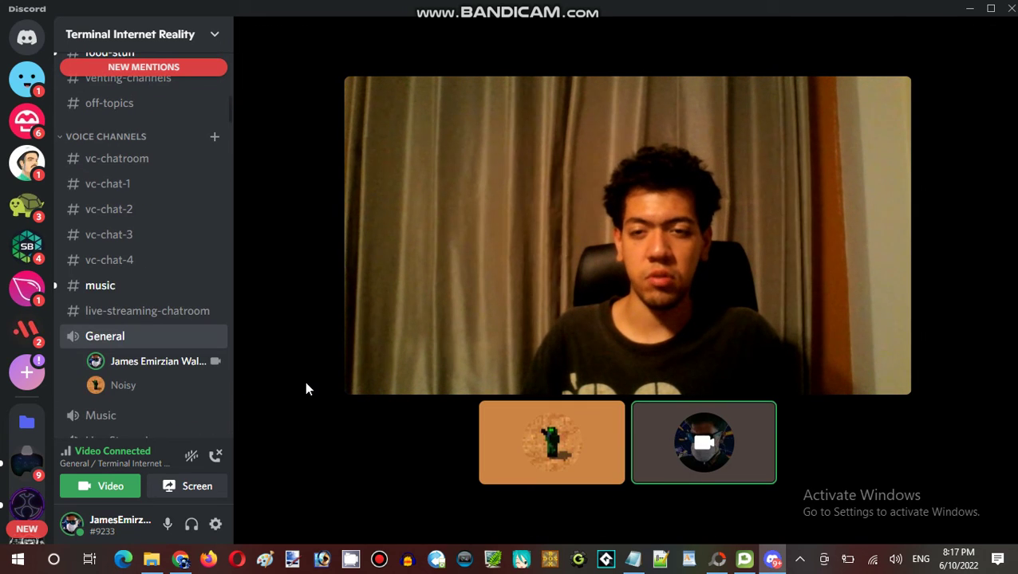